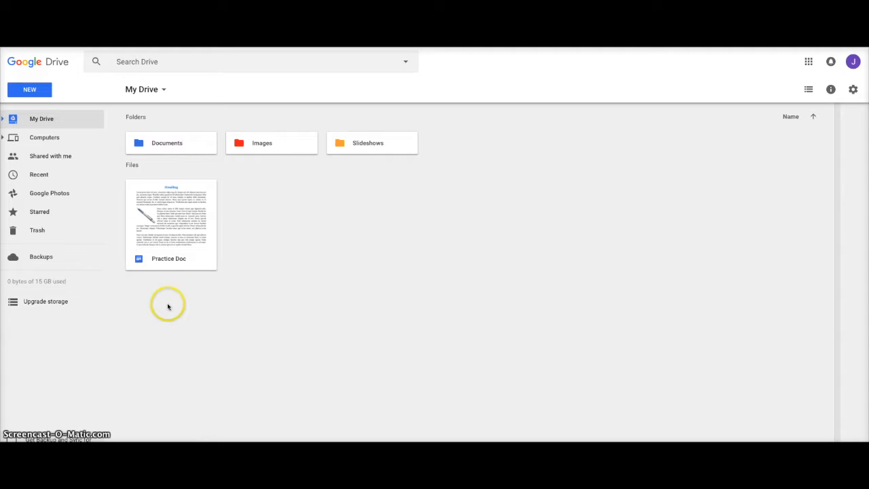
Step: Open the Practice Doc file from My Drive in the document editor
left_click(168, 230)
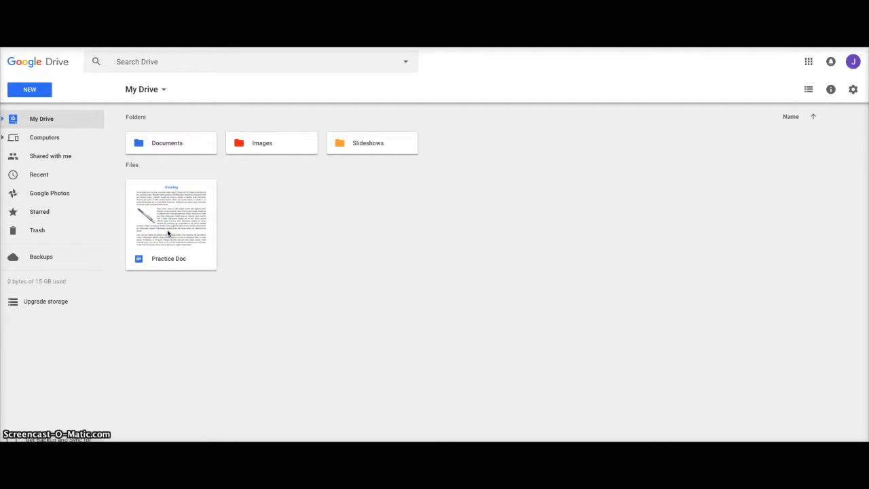
left_click(174, 246)
double_click(175, 245)
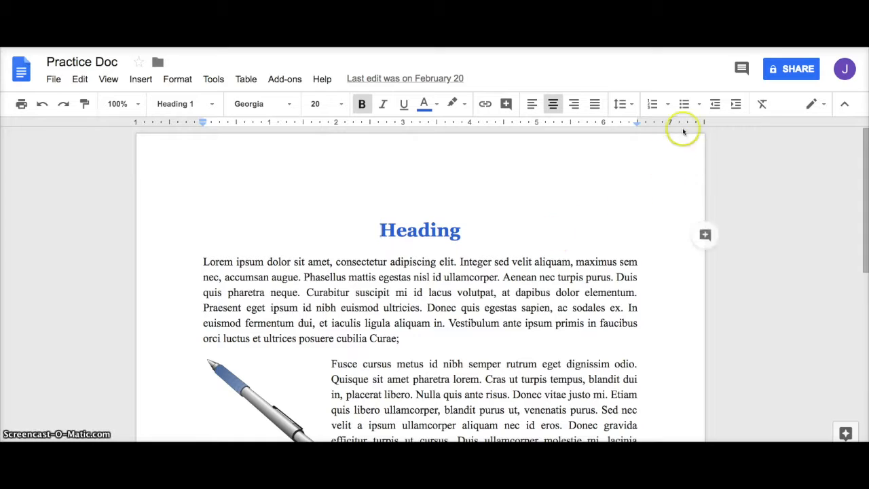
Step: Open the Share dialog for Practice Doc once it has loaded
left_click(789, 71)
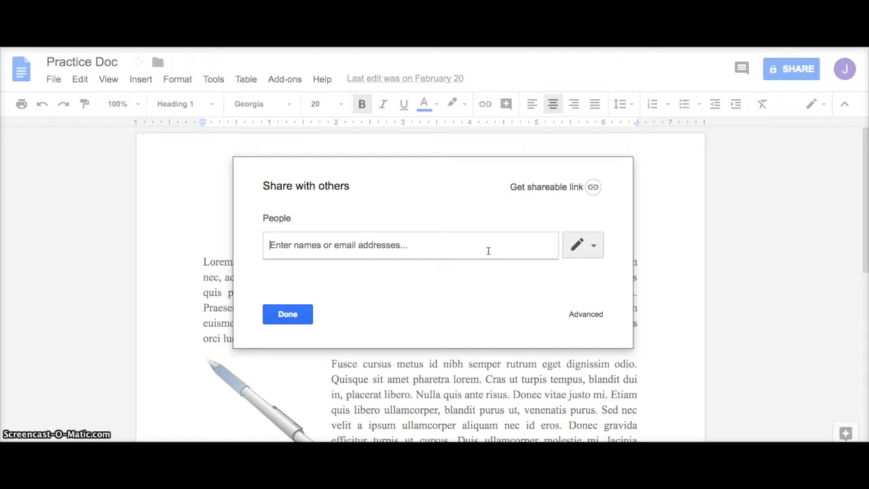
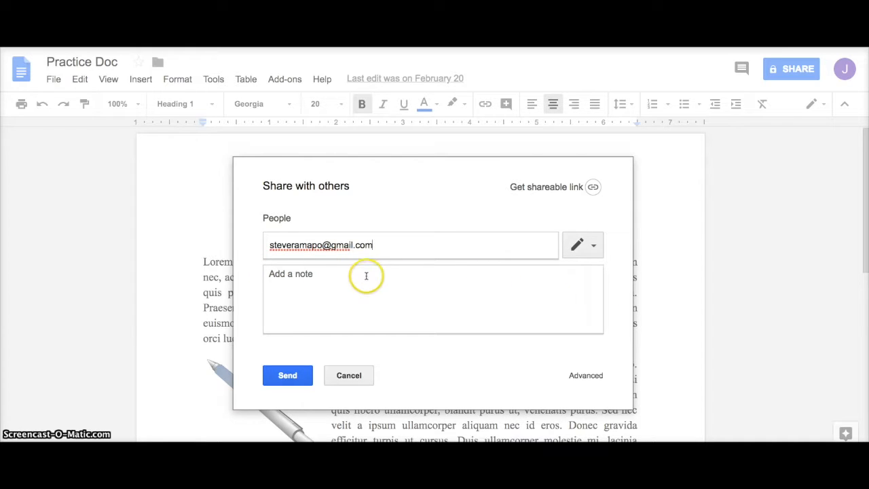
Step: Invite the collaborator's e-mail address with Can edit access and send the invitation
left_click(583, 247)
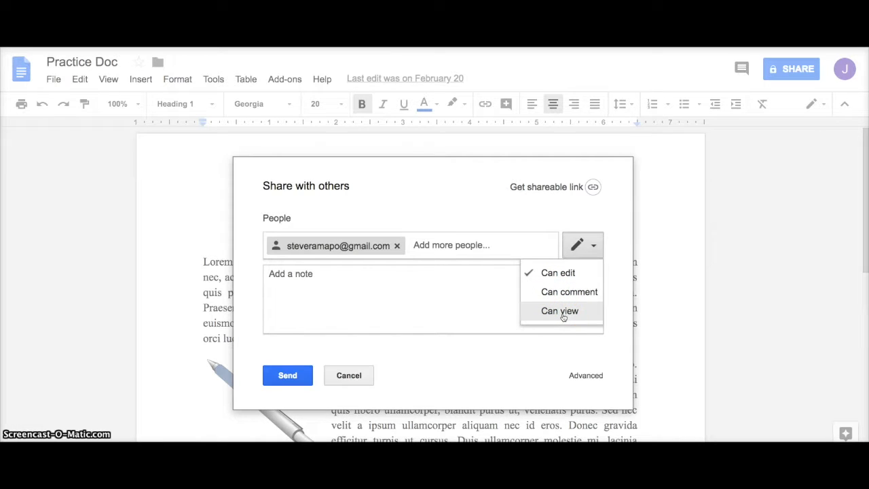
left_click(561, 273)
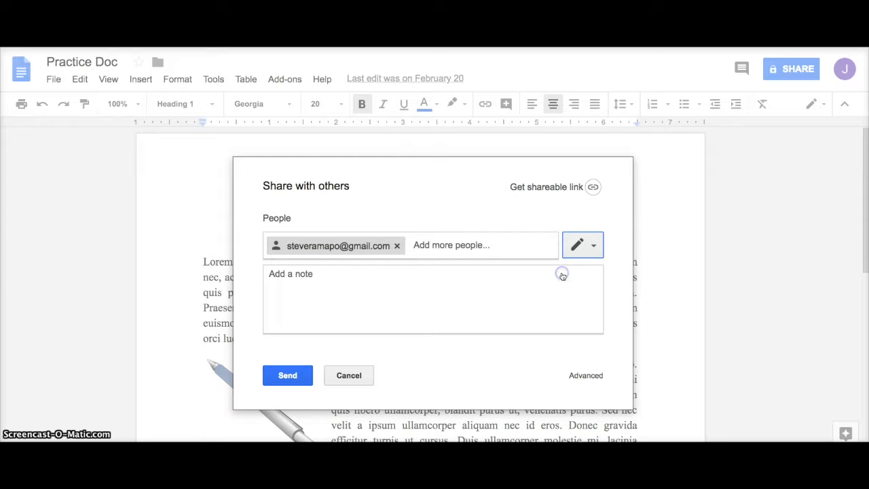
left_click(285, 377)
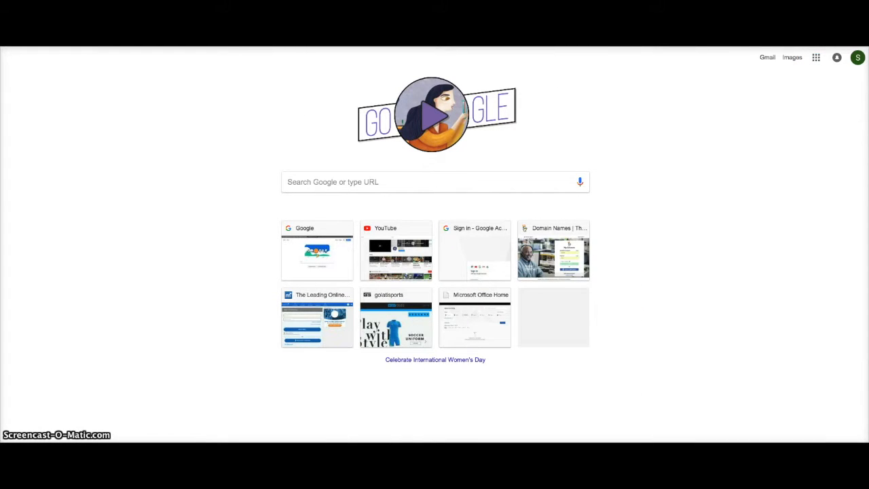
Step: Go to Google Drive from the apps grid and show the Shared with me list
left_click(816, 60)
left_click(756, 103)
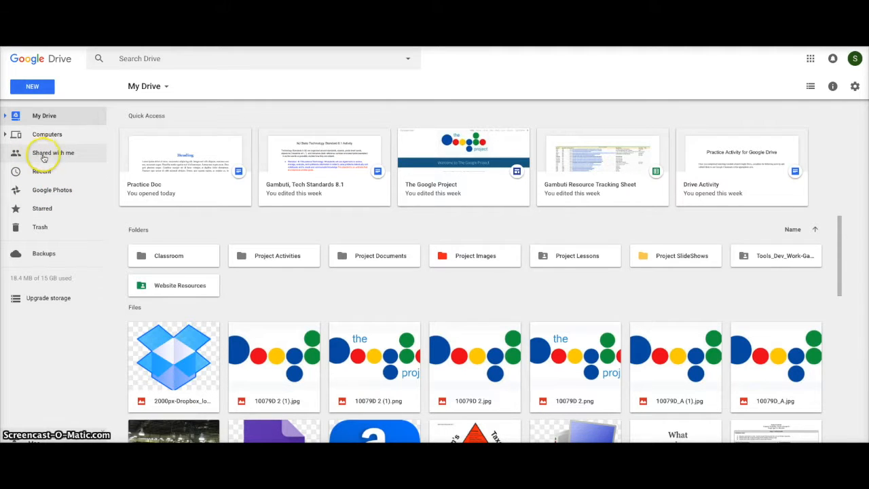
left_click(44, 154)
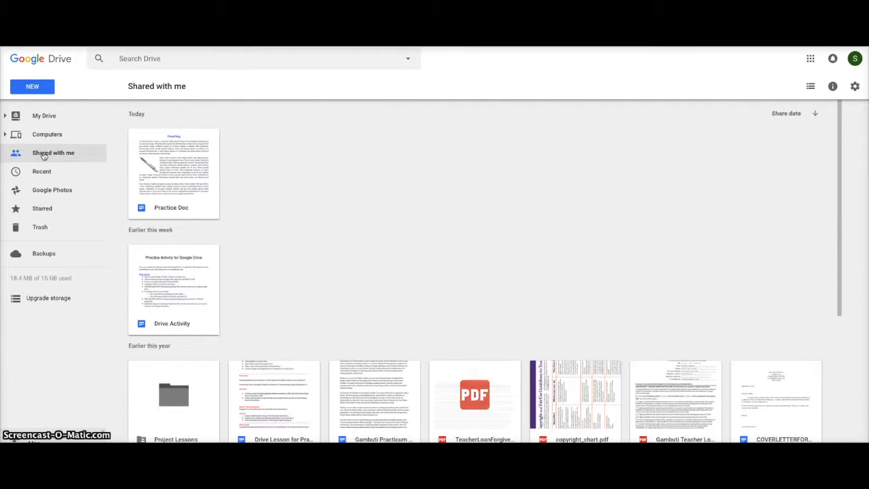
Step: Open the Practice Doc card listed under Today in Shared with me
double_click(171, 187)
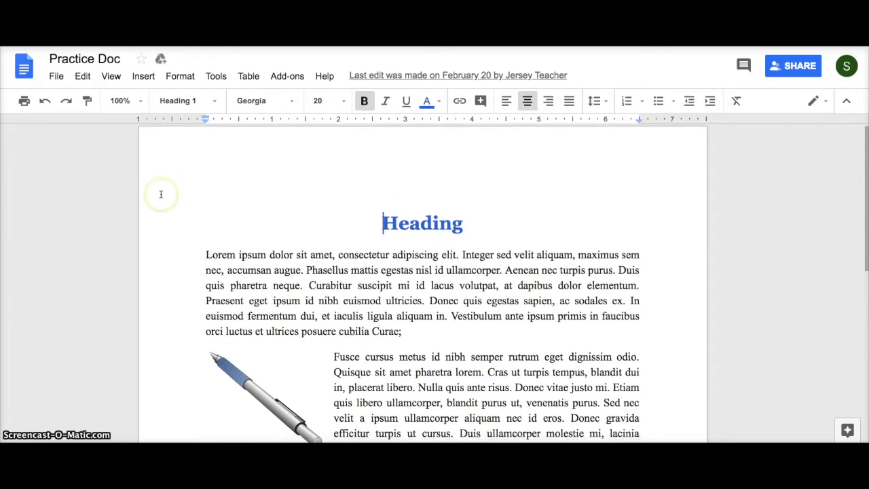
Step: Set the editing mode to Suggesting and place the cursor in the first body paragraph
left_click(155, 193)
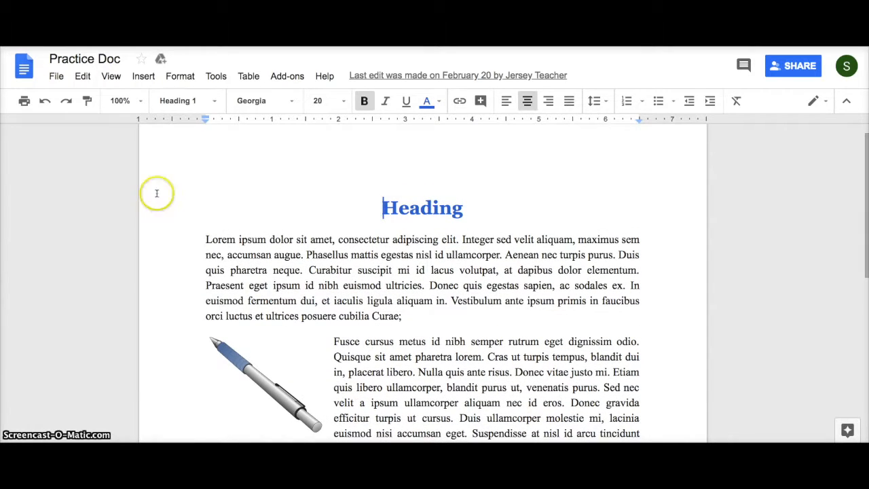
left_click(158, 197)
left_click(824, 102)
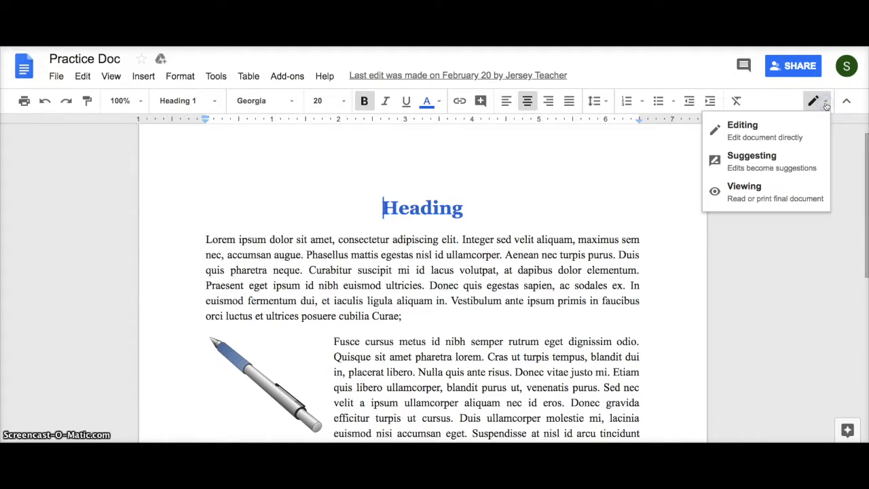
left_click(752, 166)
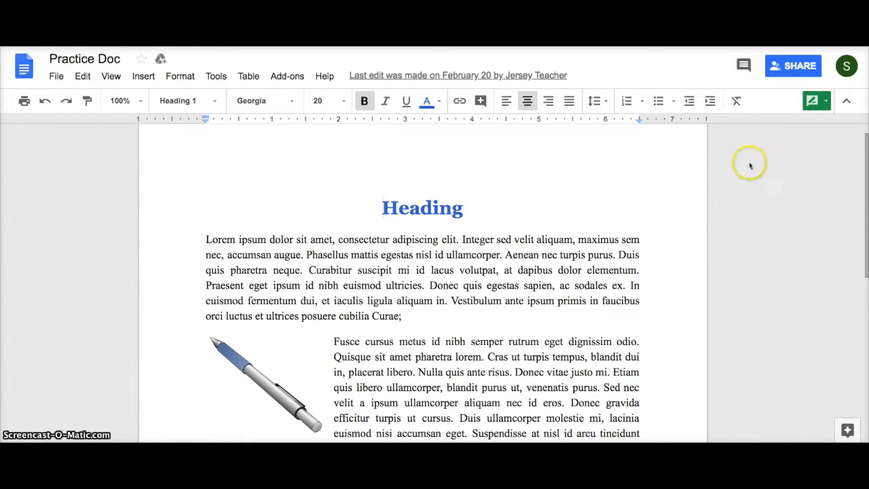
left_click(825, 103)
left_click(805, 130)
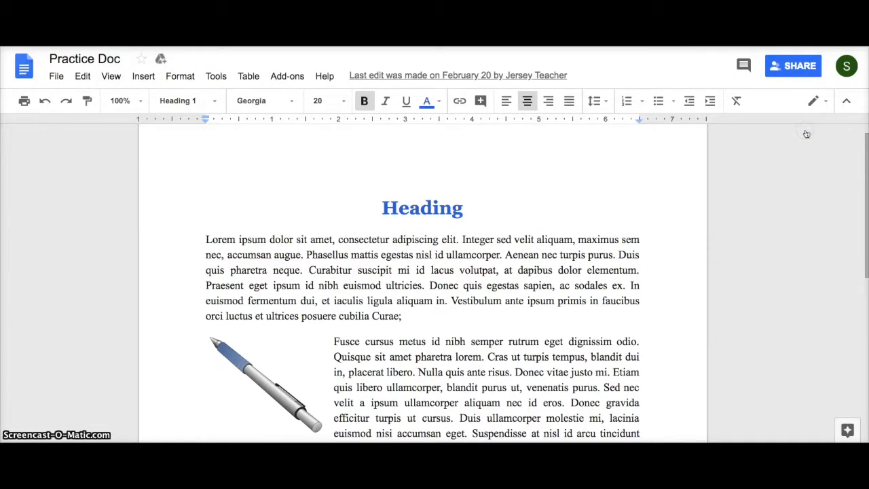
left_click(825, 103)
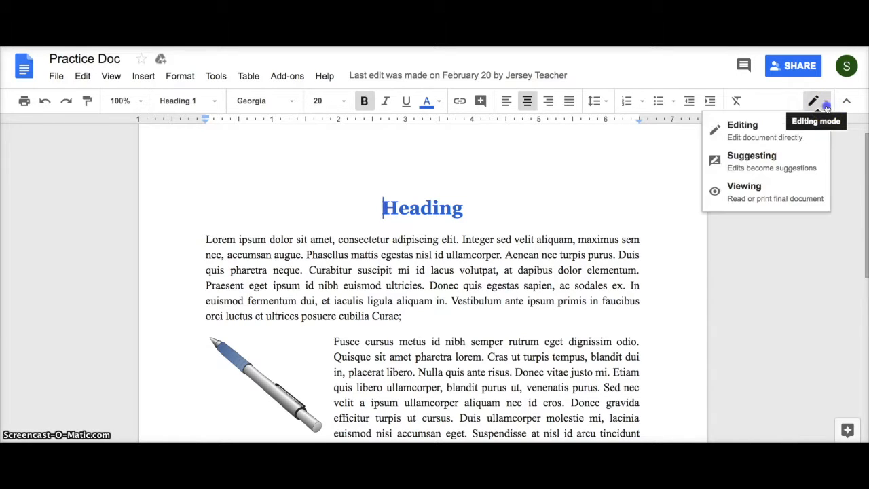
left_click(783, 166)
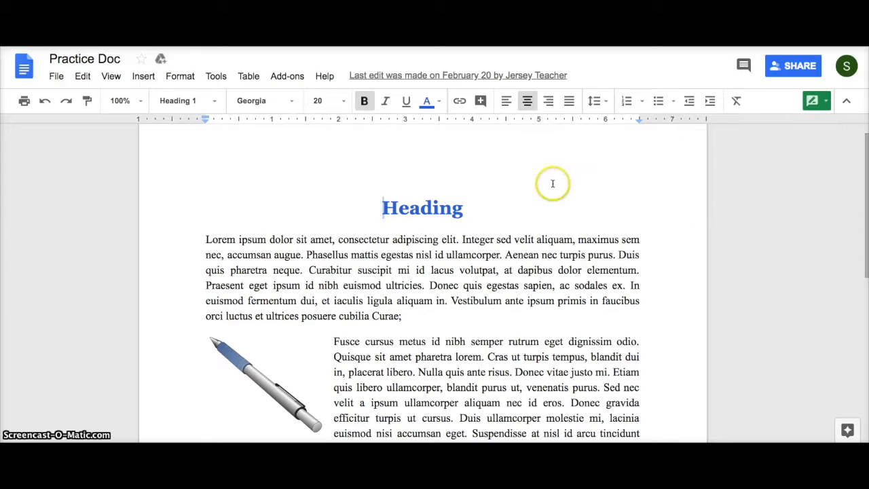
left_click(441, 314)
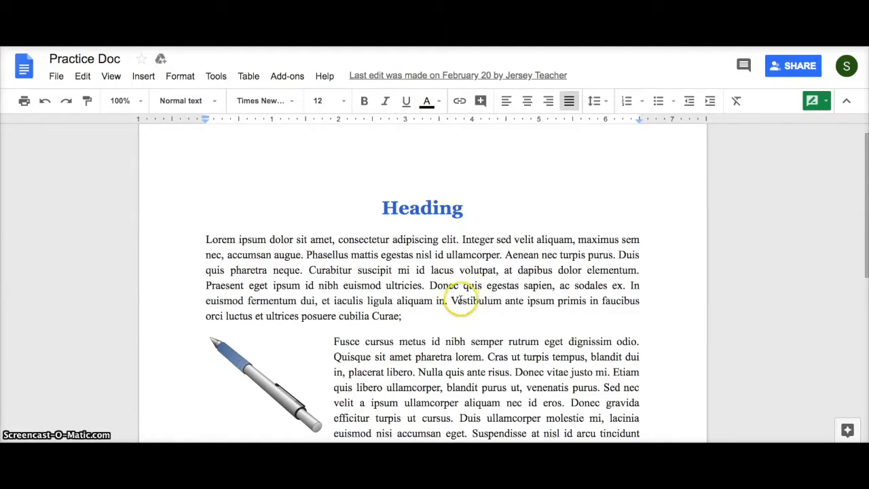
Step: Suggest replacing 'Vestibulum ante' with 'Maybe you should say this, "Okay!"'
left_click(452, 300)
left_click_drag(464, 300, 522, 302)
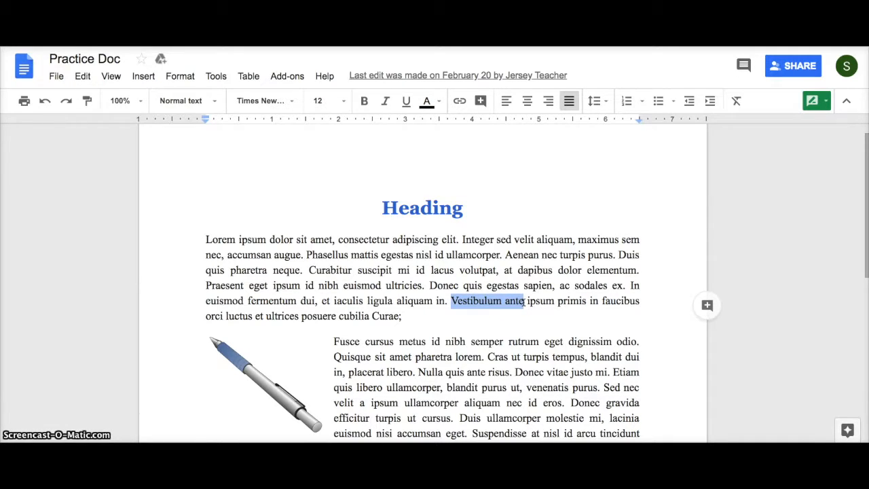
type("May")
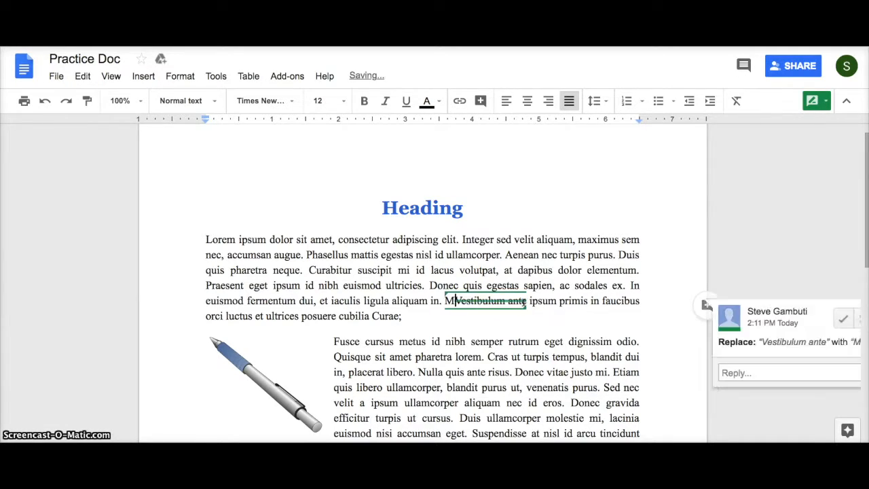
type("be you sh")
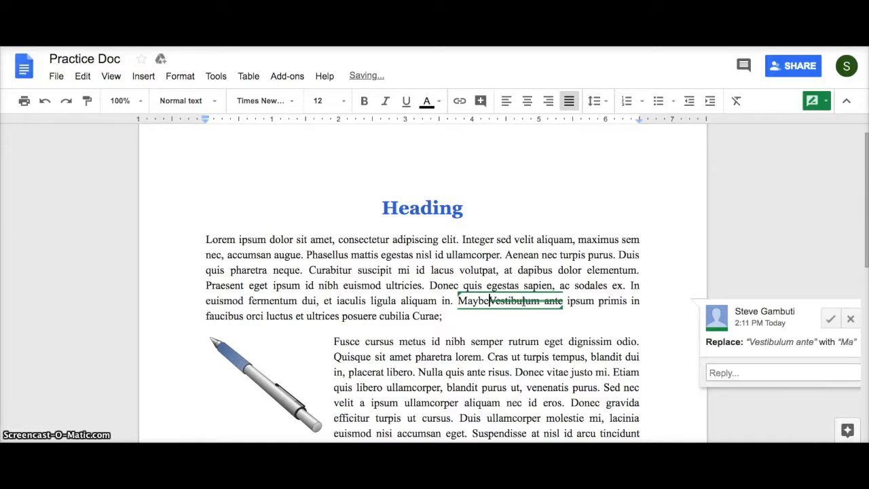
type("ould ")
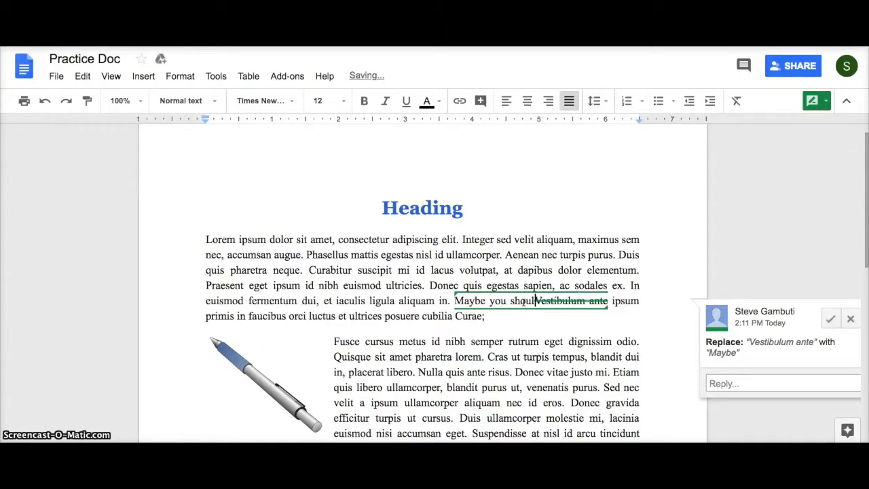
type("say this")
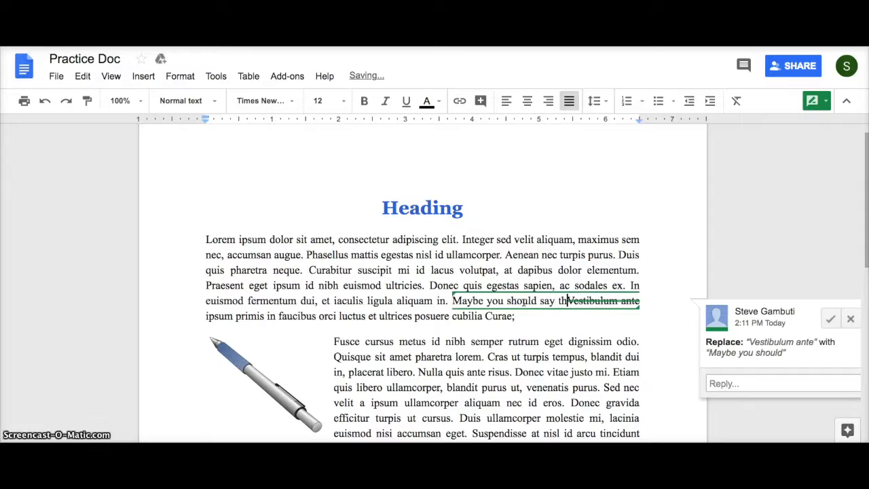
type(", \"")
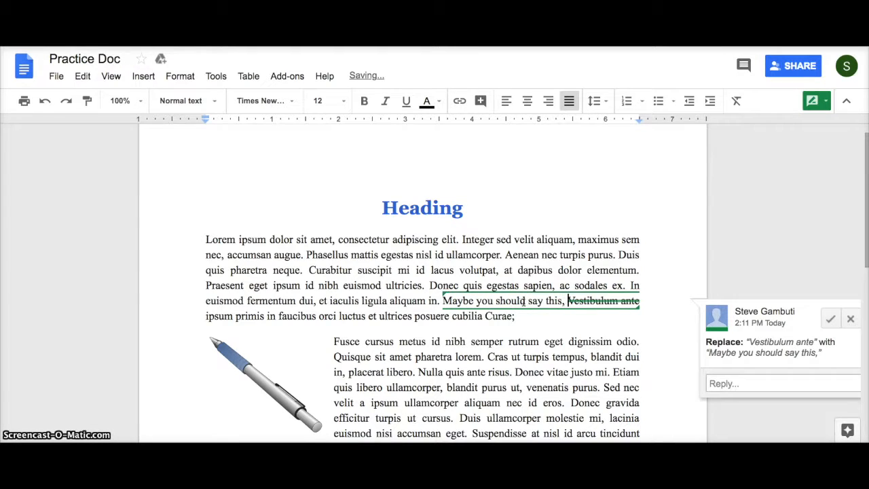
type("Okay!")
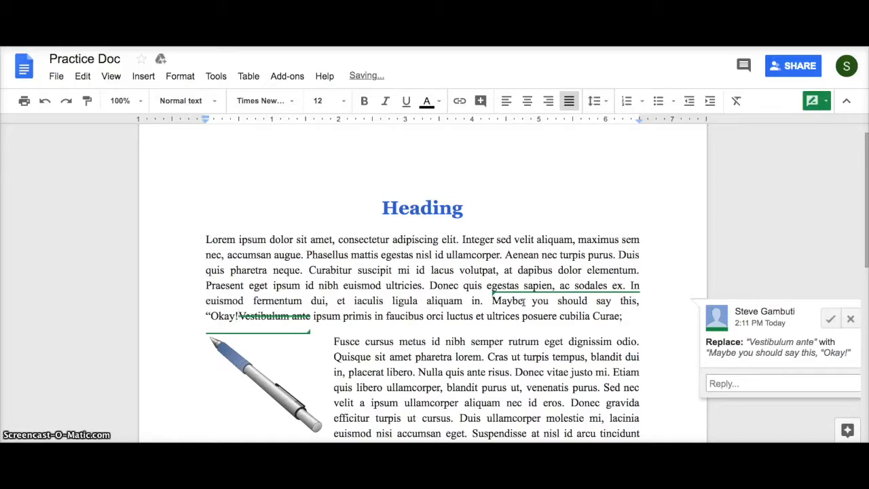
type("\"")
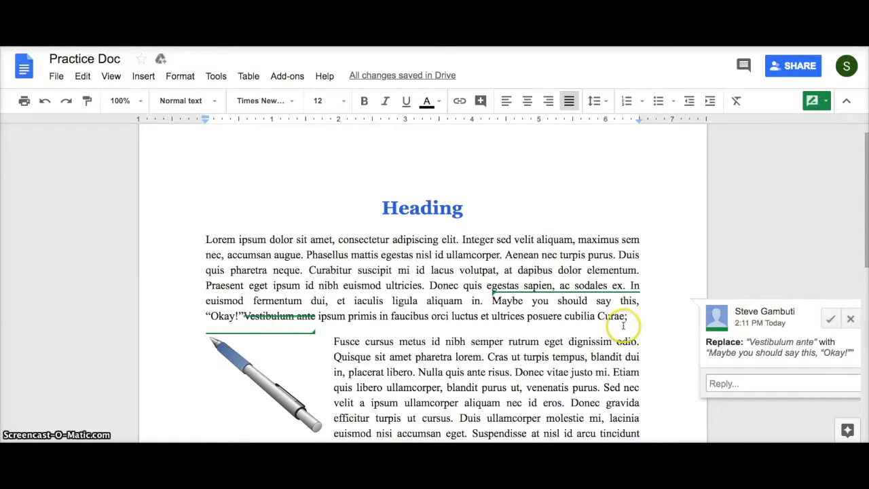
left_click(382, 208)
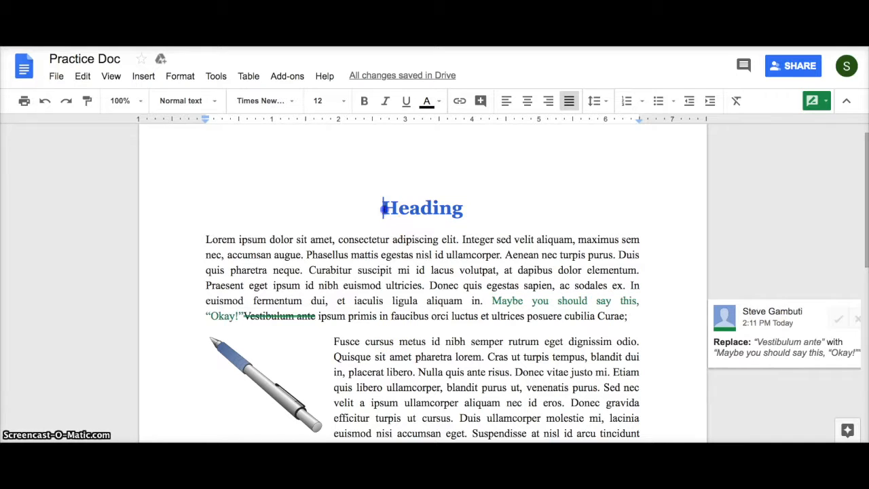
Step: Suggest replacing the title 'Heading' with 'Story Title'
left_click_drag(383, 208, 465, 215)
type("Story T")
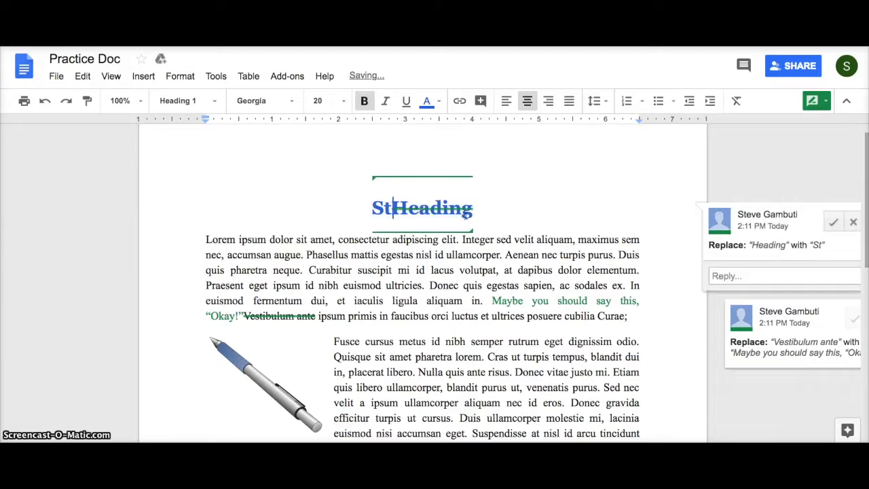
type("itle")
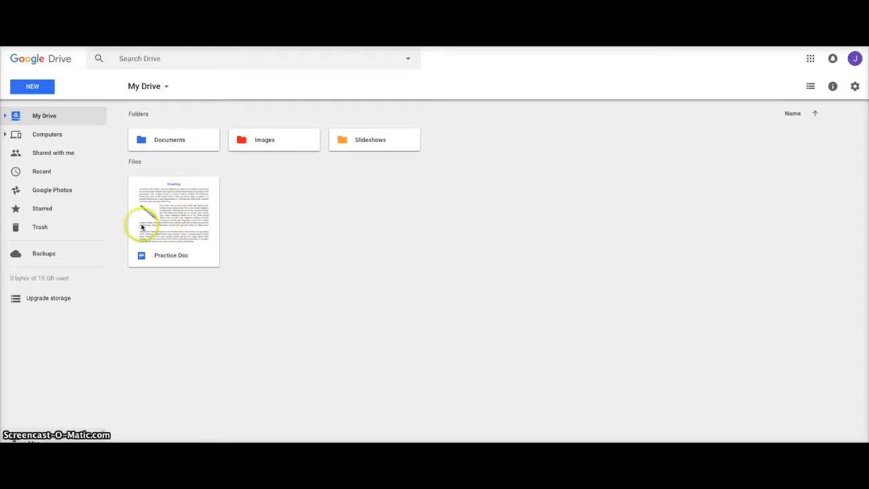
Step: Open Practice Doc from My Drive in the owner's account to review suggestions
double_click(174, 232)
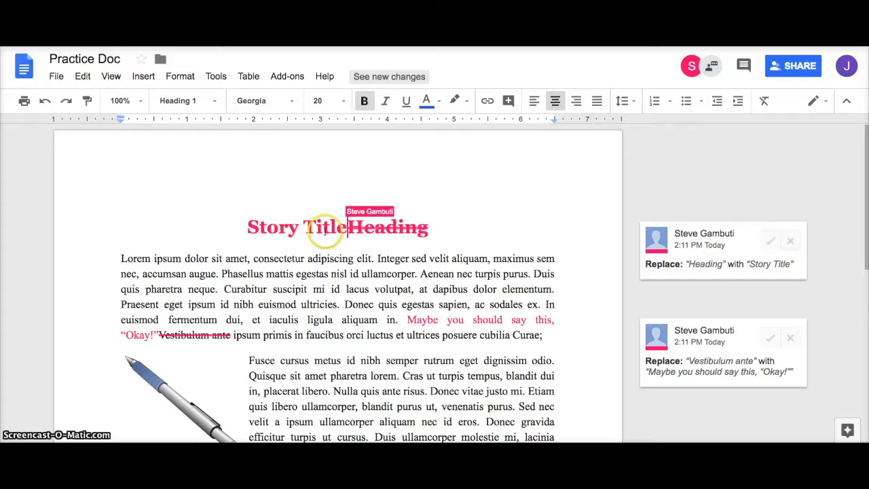
Step: Reject the 'Story Title' heading suggestion and decline the bulk review offer
left_click(790, 241)
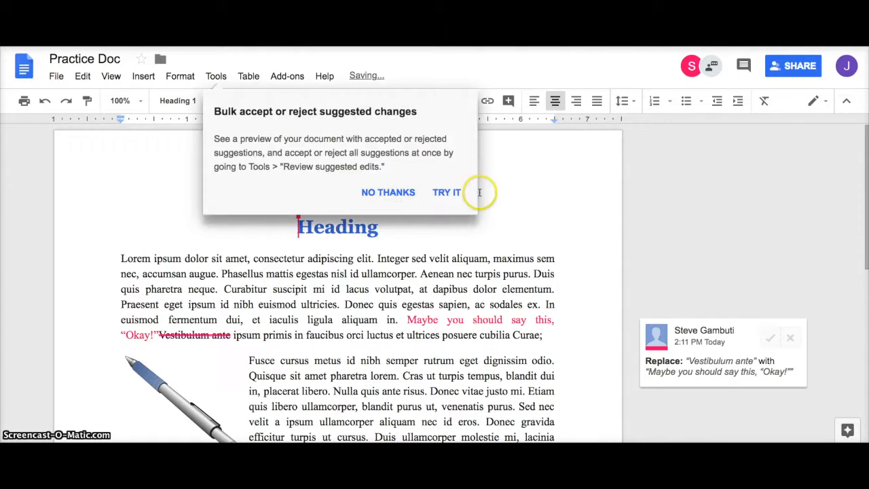
left_click(398, 192)
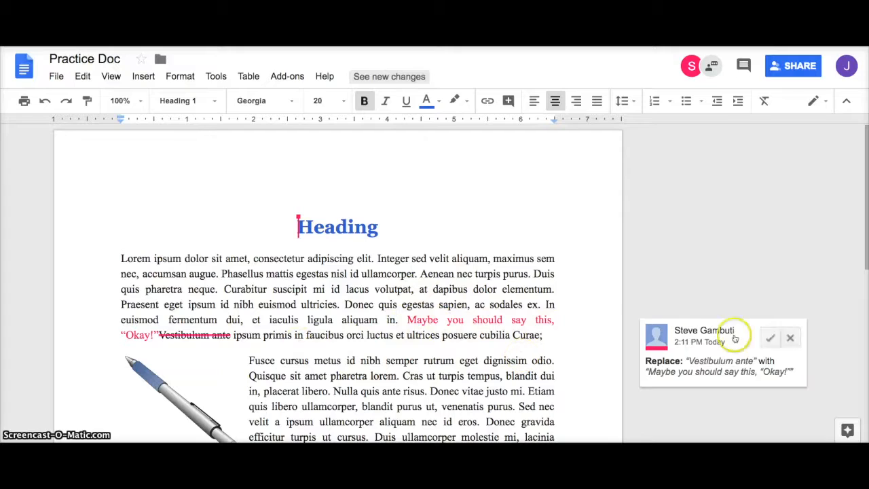
Step: Accept the suggestion replacing 'Vestibulum ante' with Maybe you should say this, "Okay!"
left_click(769, 337)
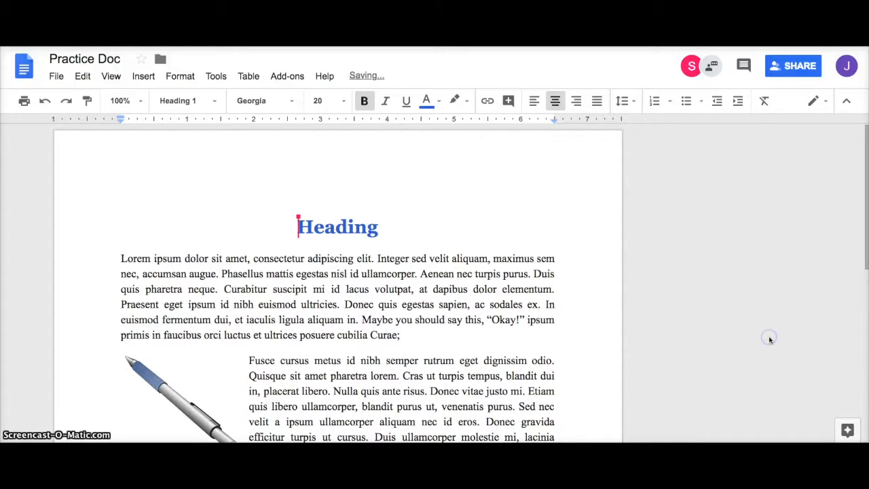